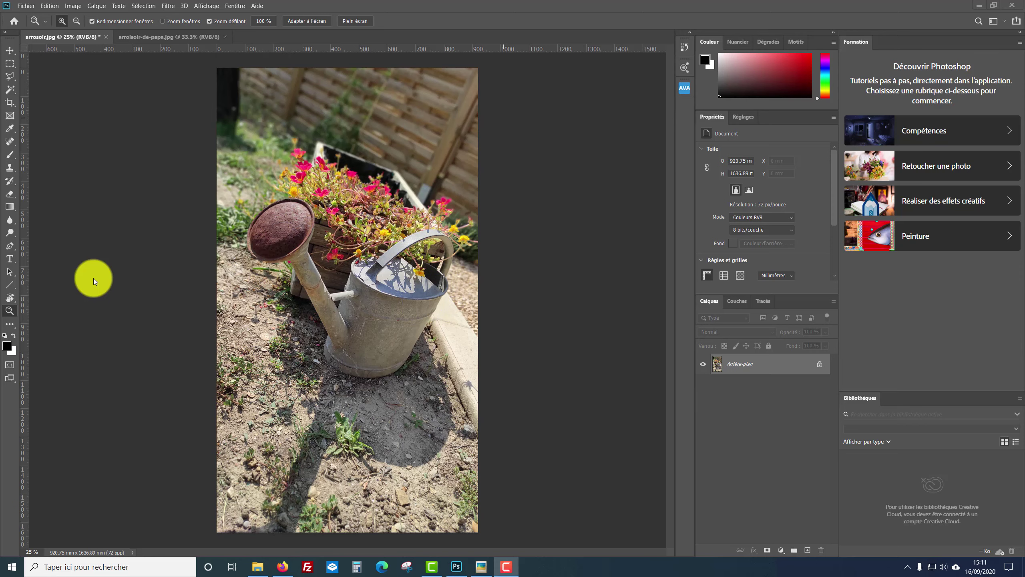
Compare the cartoon arrosoir-de-papa.jpg with the original arrosoir.jpg photo, ending on arrosoir-de-papa.jpg
left_click(193, 37)
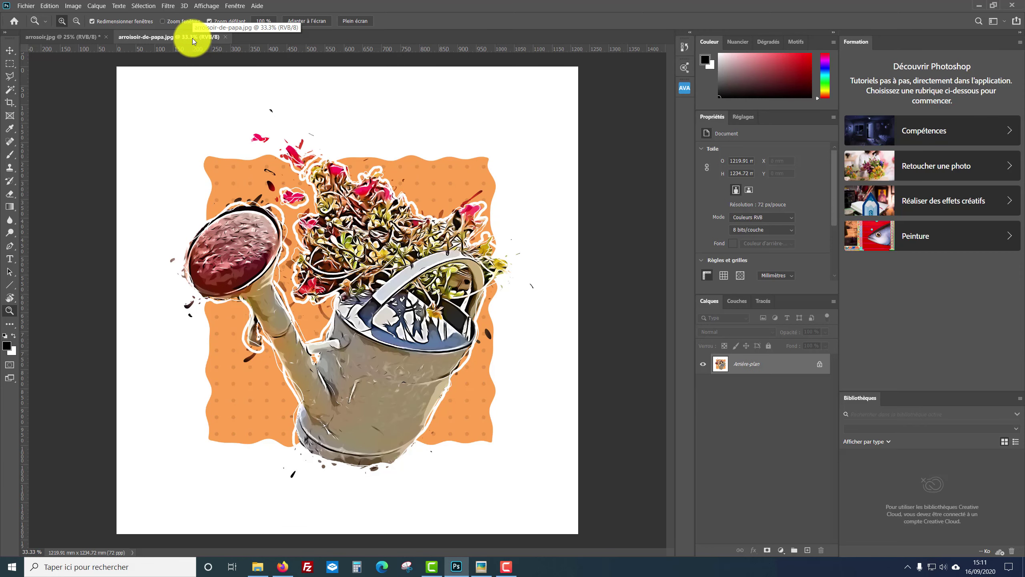
left_click(89, 37)
left_click(147, 38)
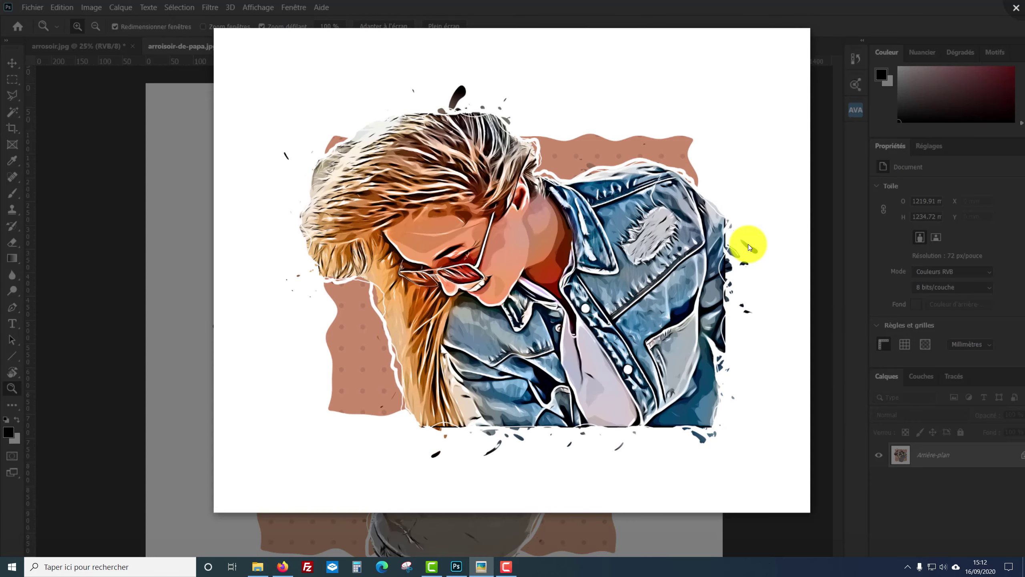
left_click(285, 569)
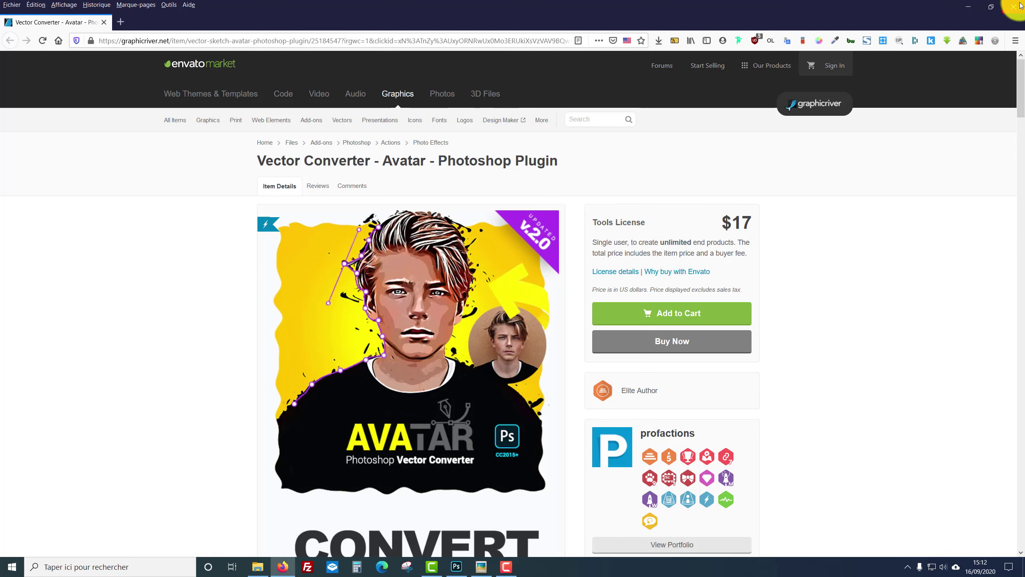
left_click(968, 6)
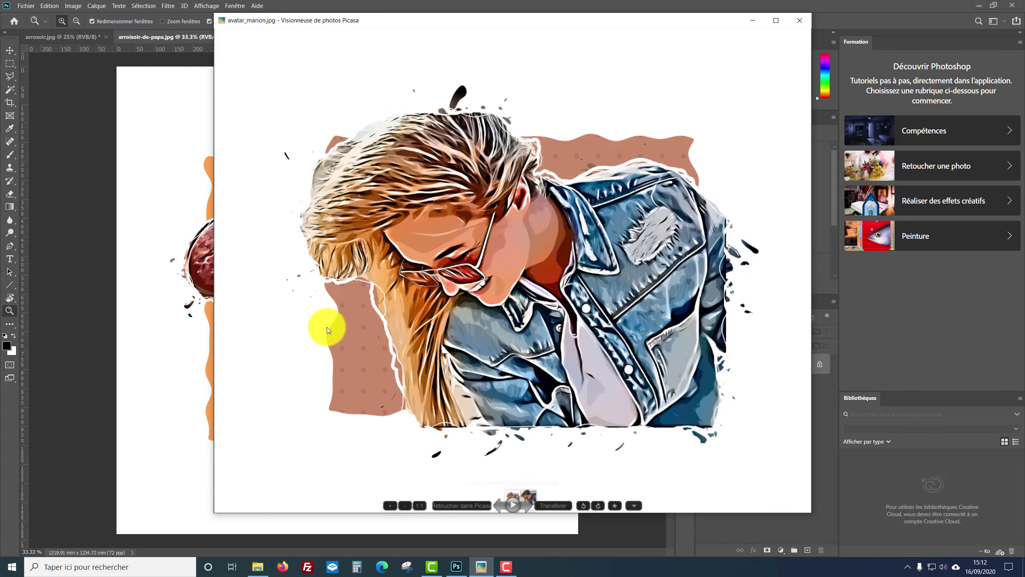
Bring the Avatar 2.0 Plugin Photoshop folder in File Explorer to the front
left_click(257, 566)
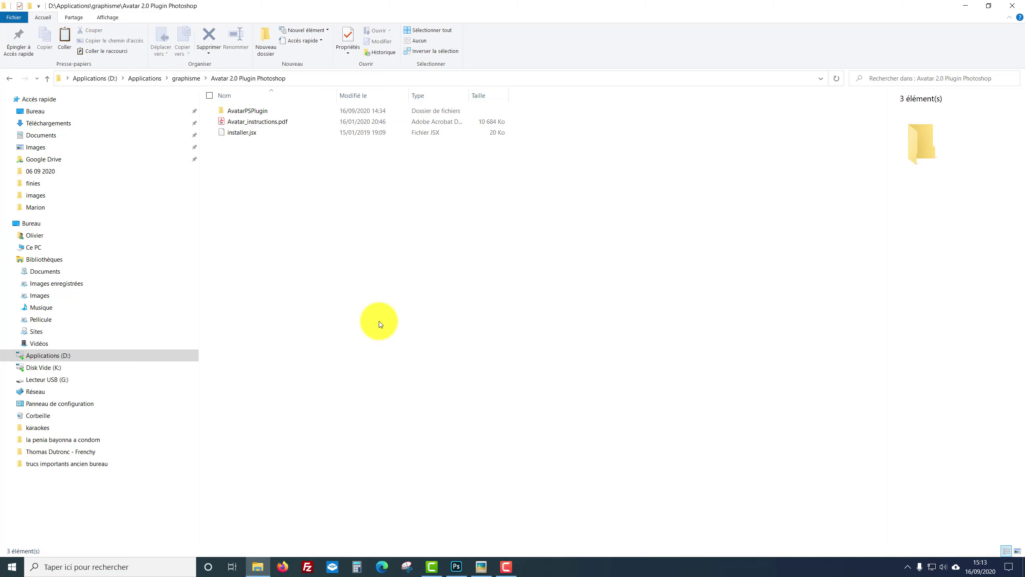
Open marion.jpg in Adobe Photoshop 2020 using the Ouvrir avec context menu
left_click(455, 567)
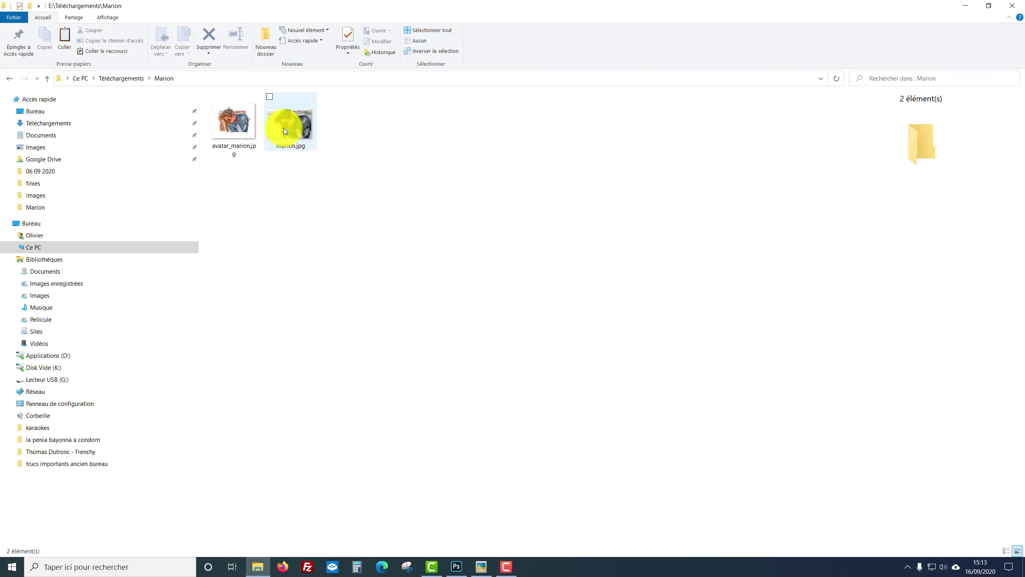
left_click(284, 129)
right_click(283, 128)
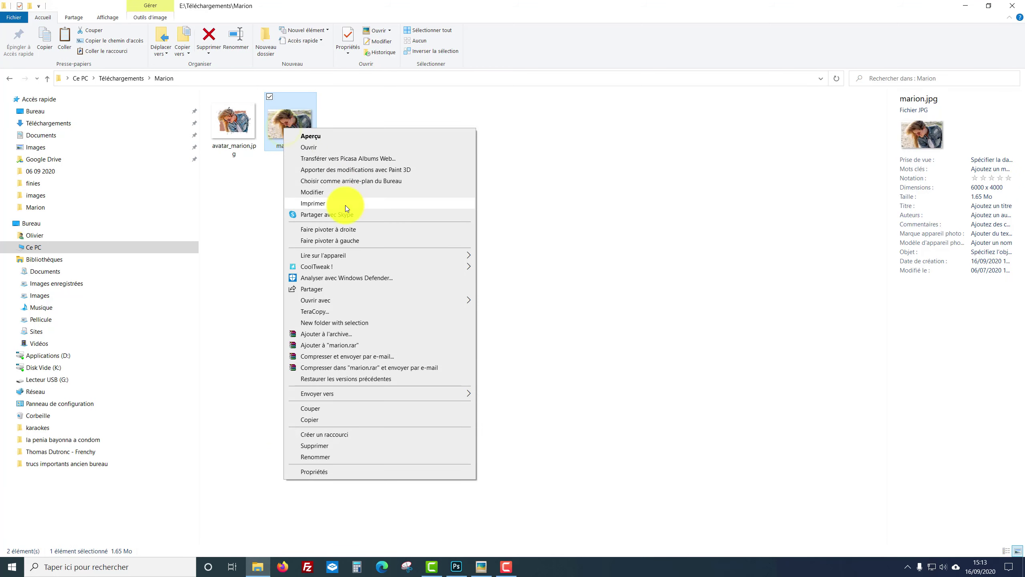
left_click(359, 305)
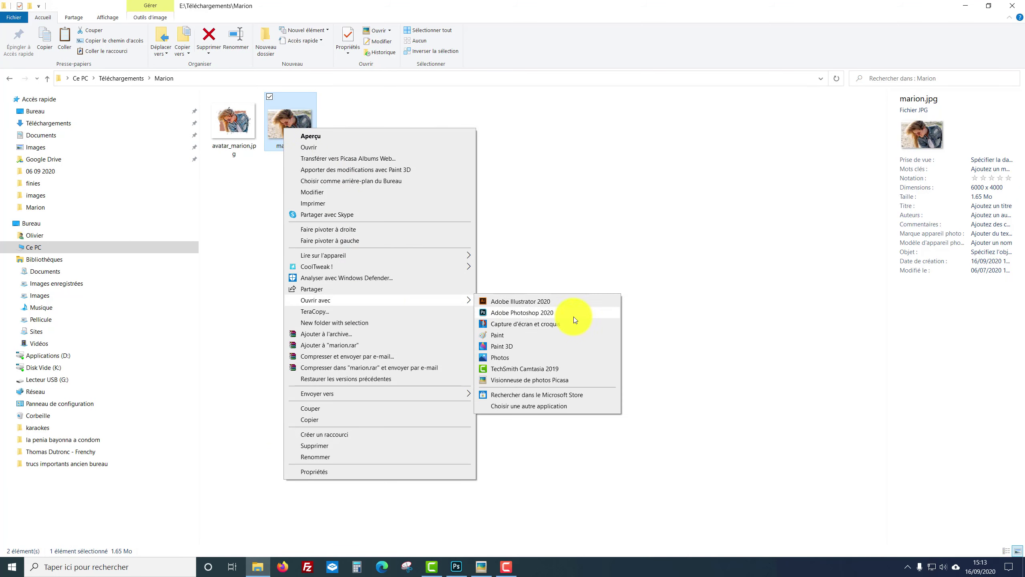
left_click(574, 315)
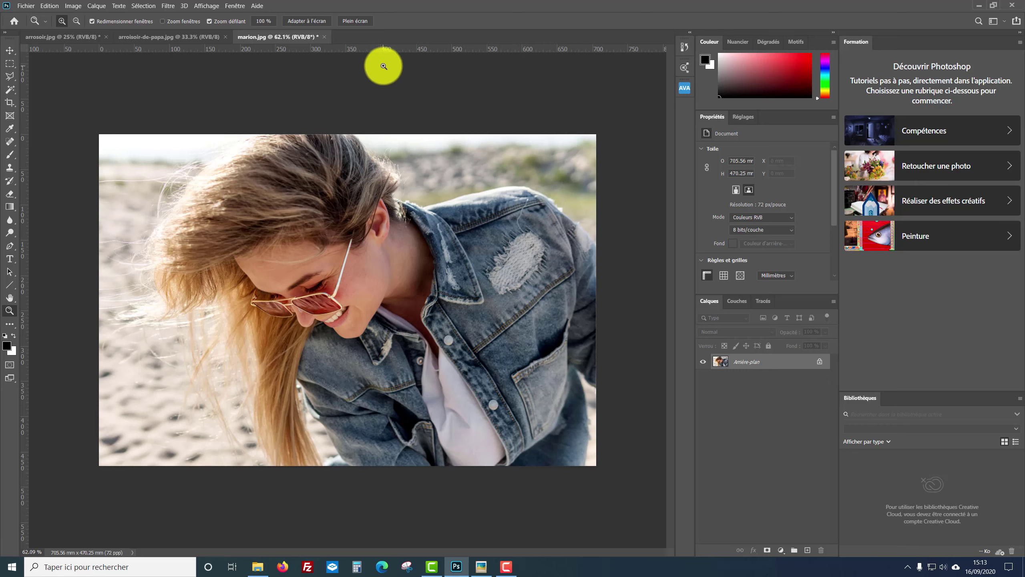
Open the Avatar - Vector Converter extension from the Fenêtre menu and choose Custom area
left_click(233, 7)
mouse_move(273, 48)
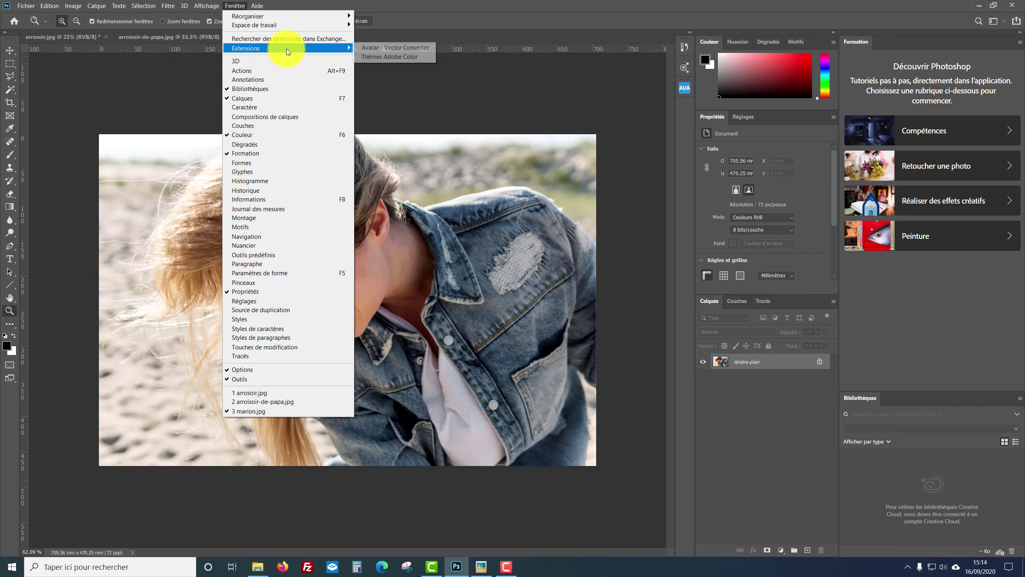
left_click(408, 47)
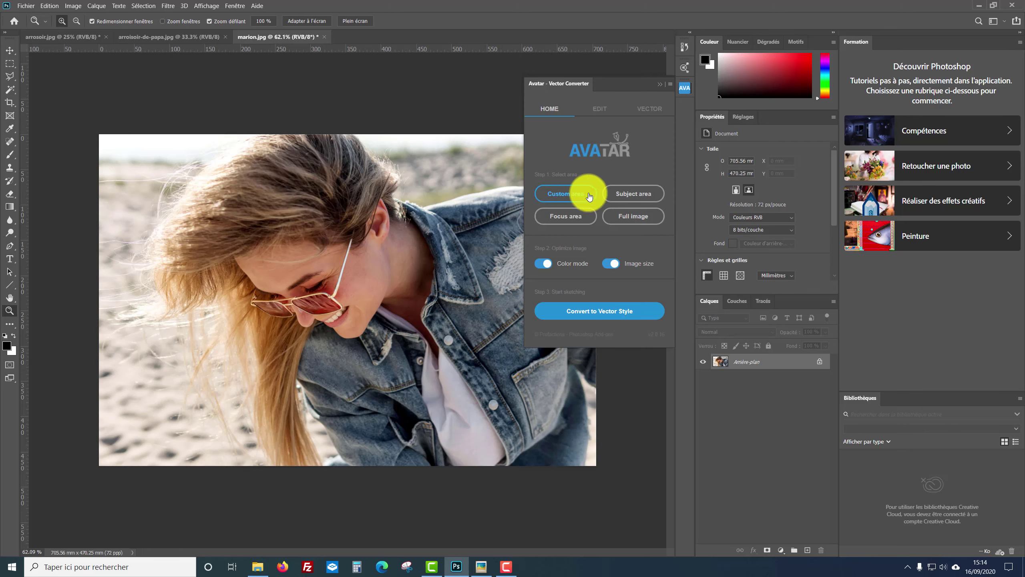
left_click(560, 195)
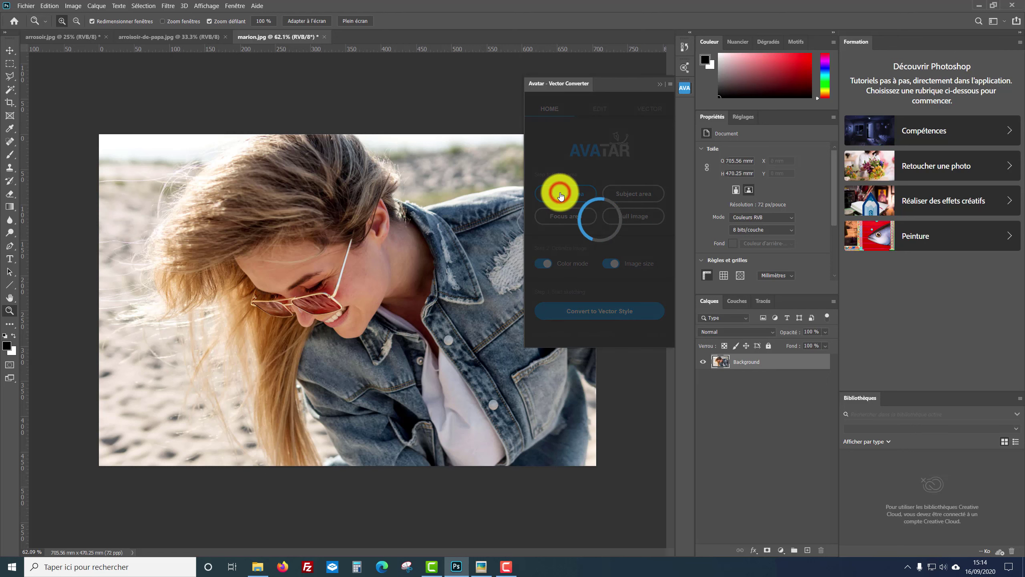
Brush red over the woman's body, the hair at lower left and the jacket edge at upper right
mouse_move(399, 242)
left_mouse_down()
mouse_move(356, 161)
mouse_move(165, 278)
mouse_move(236, 311)
mouse_move(263, 446)
mouse_move(302, 450)
mouse_move(330, 387)
mouse_move(492, 465)
mouse_move(593, 442)
mouse_move(586, 345)
mouse_move(551, 220)
mouse_move(416, 204)
mouse_move(373, 239)
mouse_move(377, 230)
mouse_move(323, 187)
mouse_move(225, 228)
mouse_move(213, 256)
mouse_move(259, 316)
mouse_move(275, 314)
mouse_move(426, 392)
mouse_move(430, 419)
mouse_move(501, 343)
mouse_move(488, 235)
mouse_move(528, 290)
mouse_move(376, 271)
left_mouse_up()
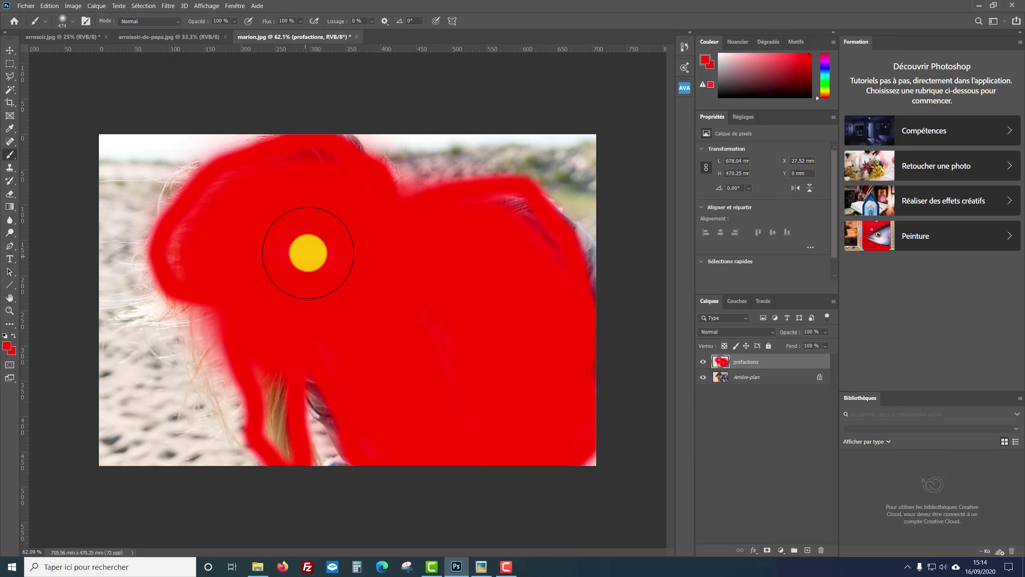
mouse_move(293, 263)
left_mouse_down()
mouse_move(274, 382)
mouse_move(281, 450)
left_mouse_up()
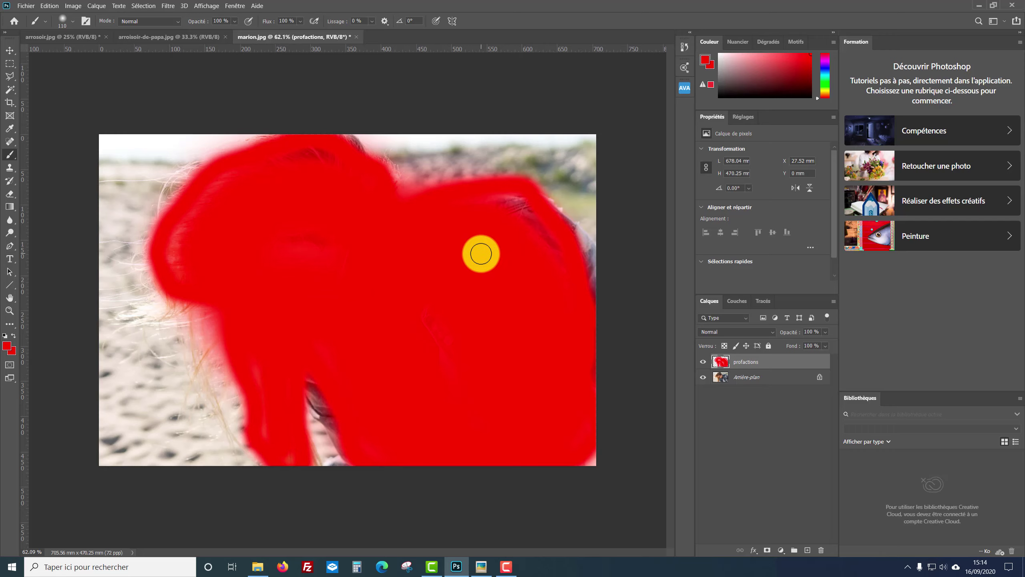
mouse_move(425, 270)
left_mouse_down()
mouse_move(587, 218)
mouse_move(506, 204)
mouse_move(572, 247)
mouse_move(563, 231)
left_mouse_up()
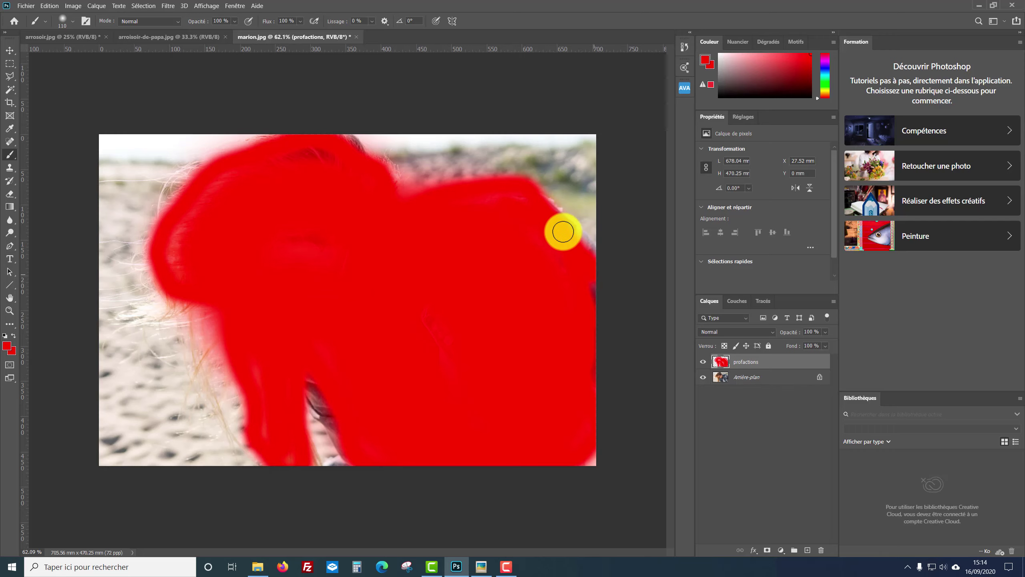
Reopen the Avatar panel and try Focus area, Full image, then settle on Subject area
left_click(233, 7)
mouse_move(275, 49)
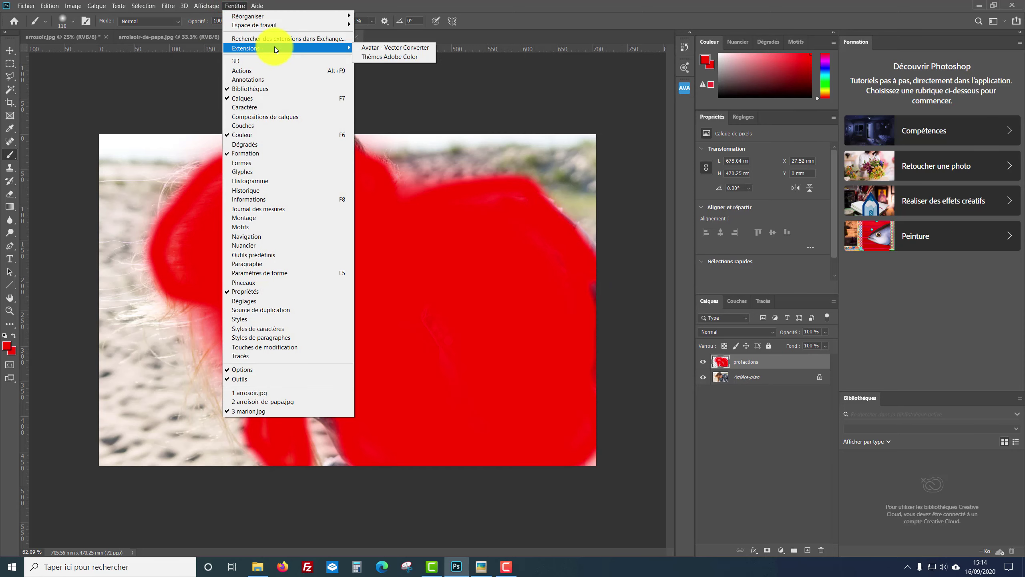
left_click(403, 46)
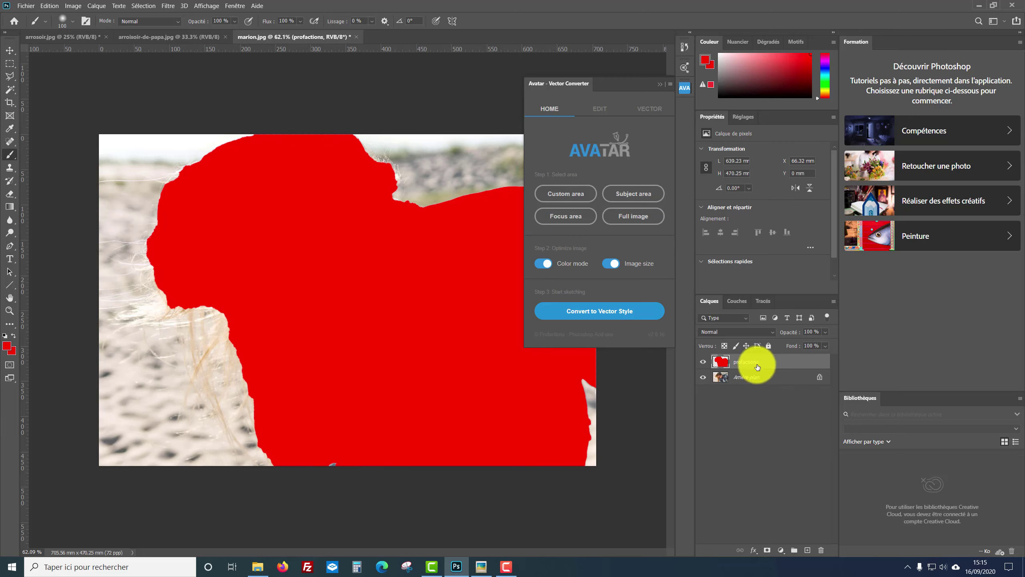
left_click(564, 216)
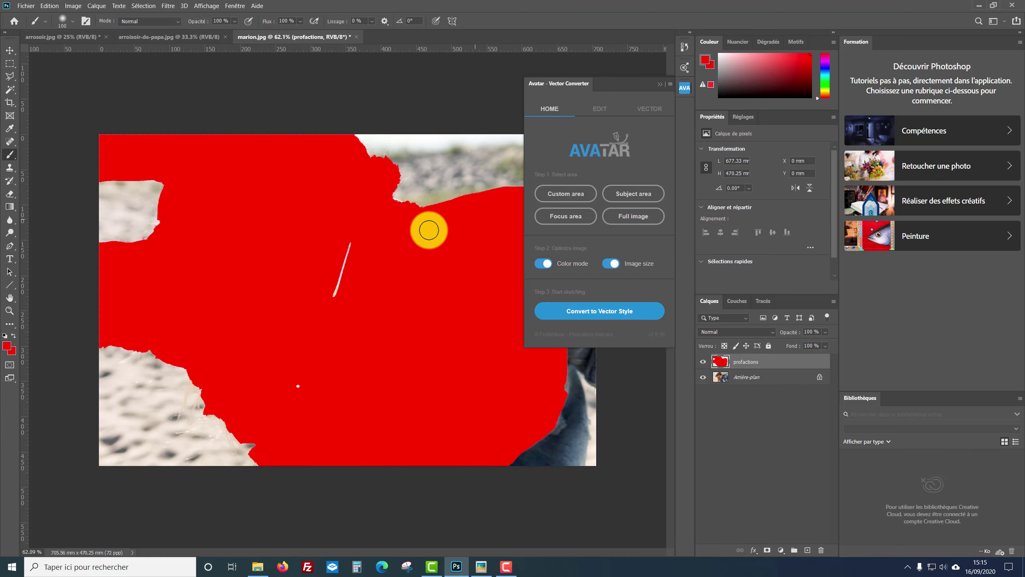
left_click(634, 215)
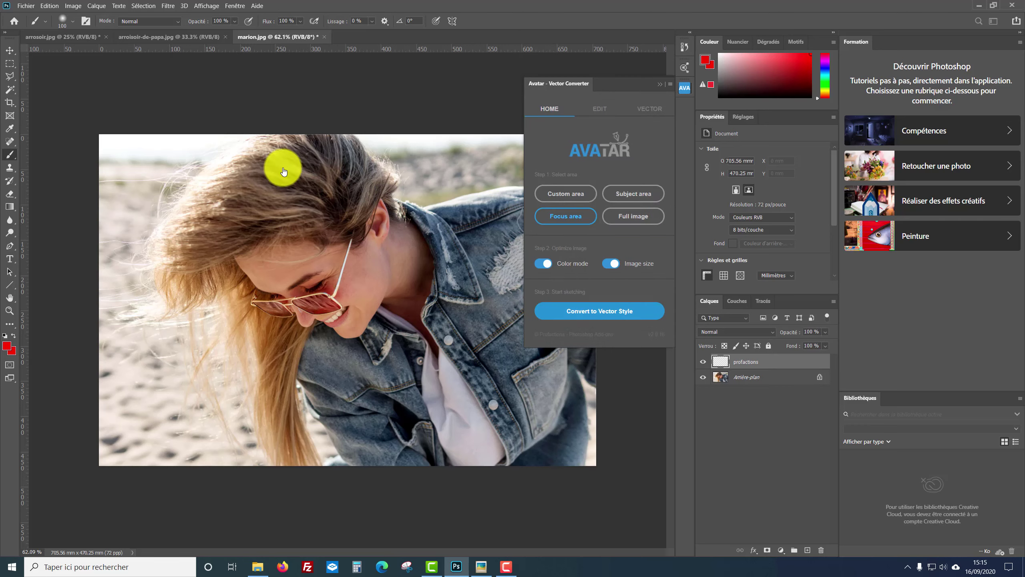
left_click(631, 198)
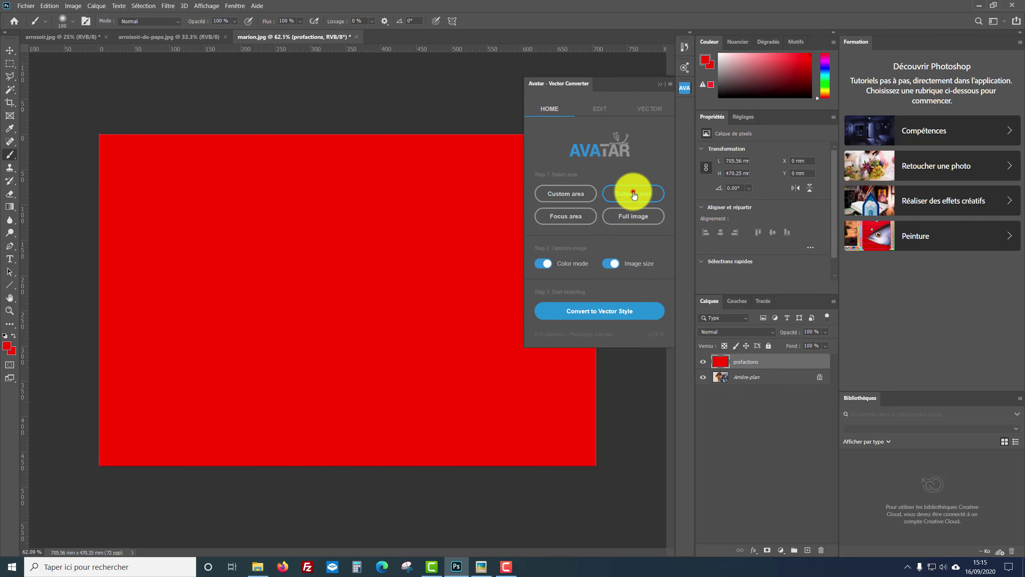
left_click(633, 194)
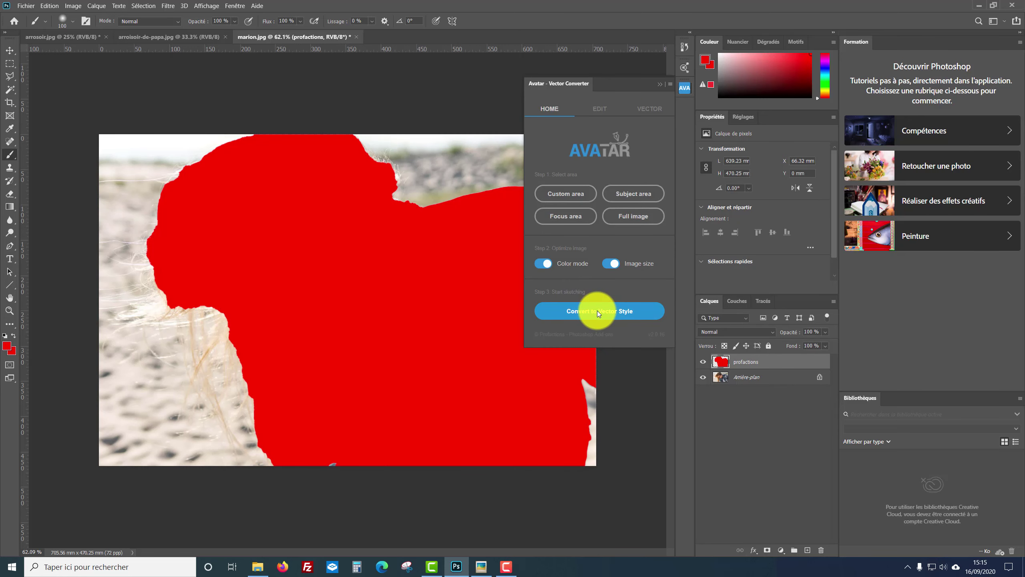
Run Convert to Vector Style in the Avatar panel on the masked woman
left_click(598, 310)
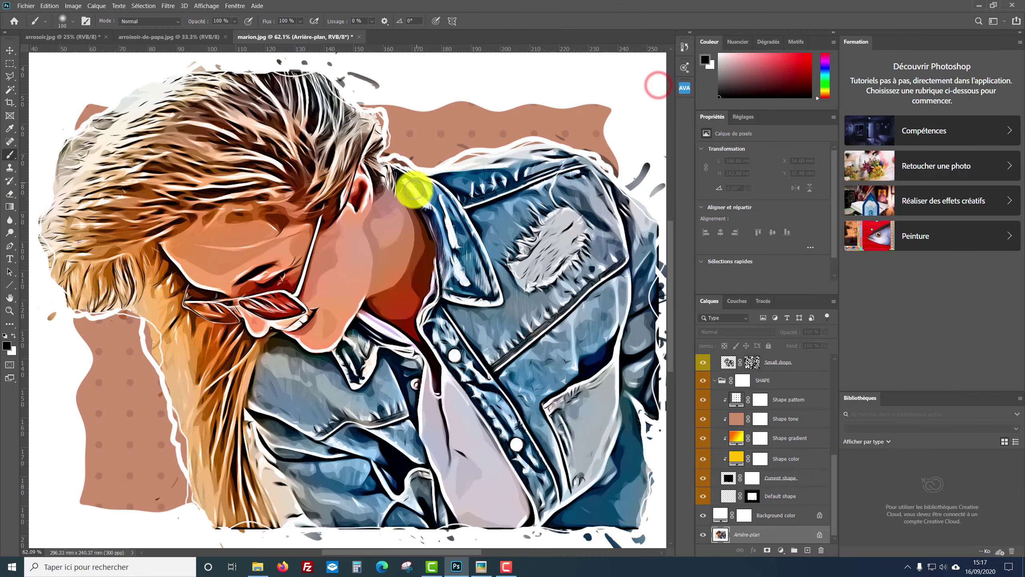
scroll(413, 190, "down", 2)
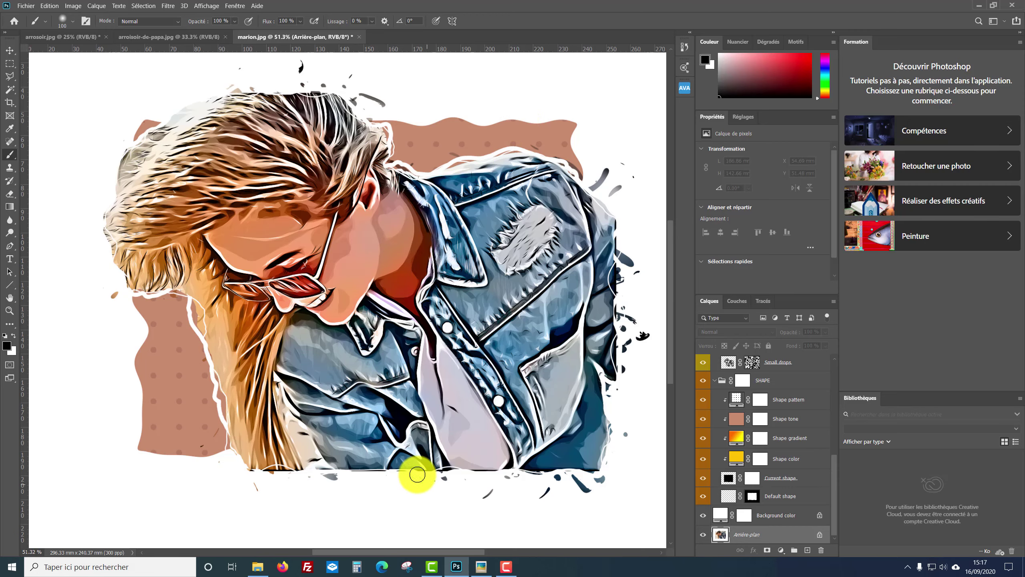
scroll(326, 276, "up", 2)
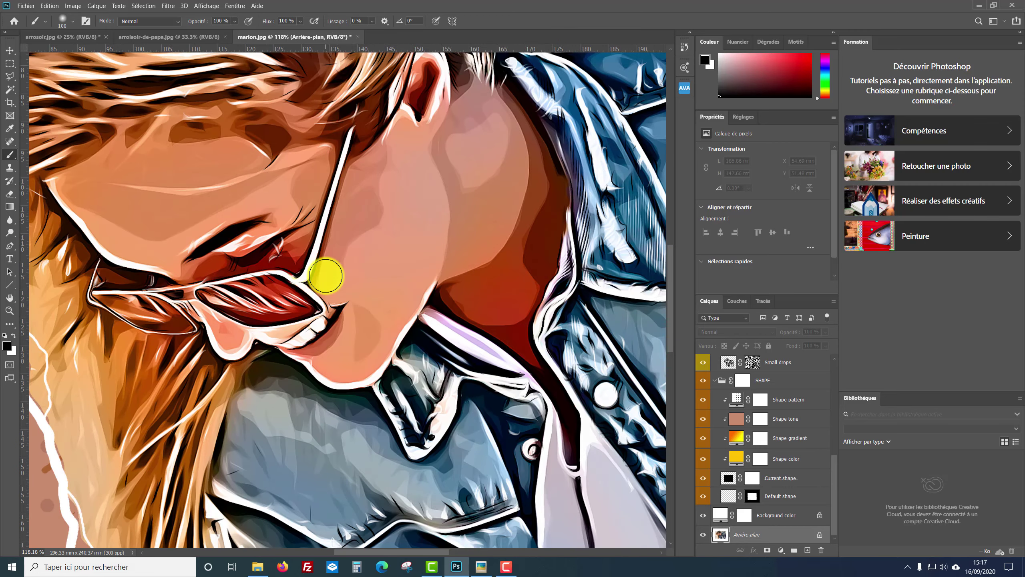
scroll(326, 276, "down", 3)
scroll(343, 268, "down", 2)
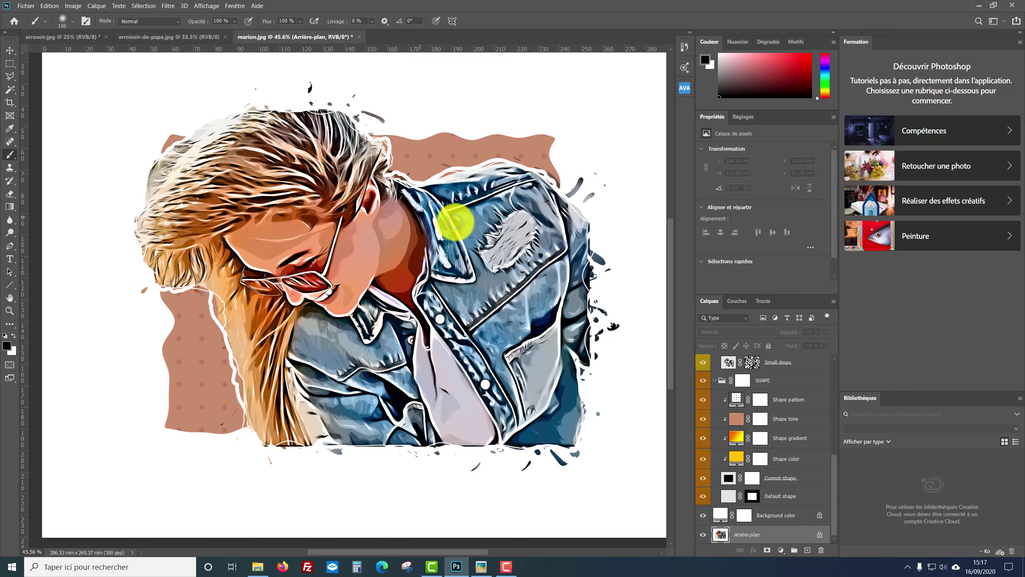
scroll(242, 262, "down", 1)
scroll(242, 263, "up", 1)
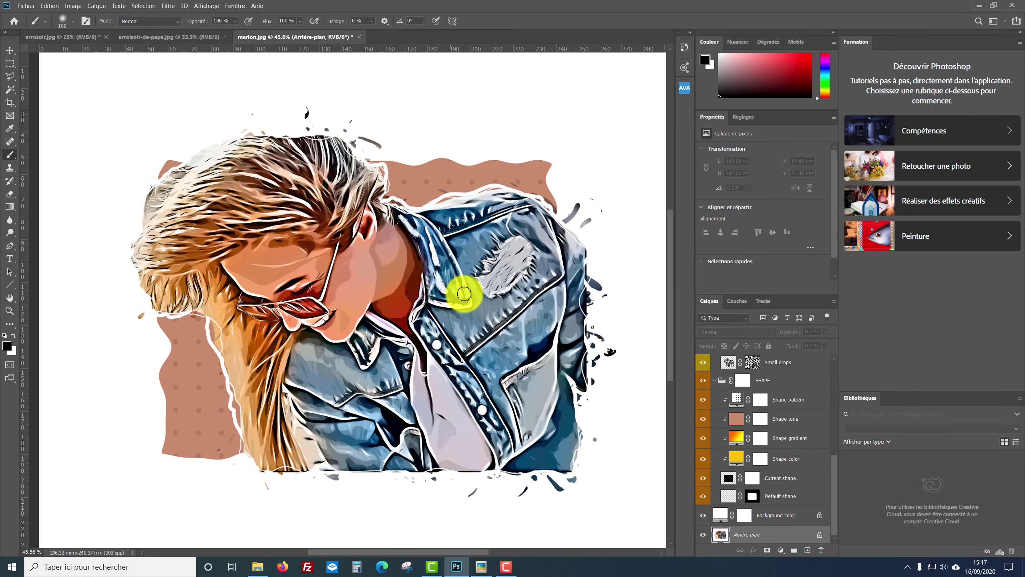